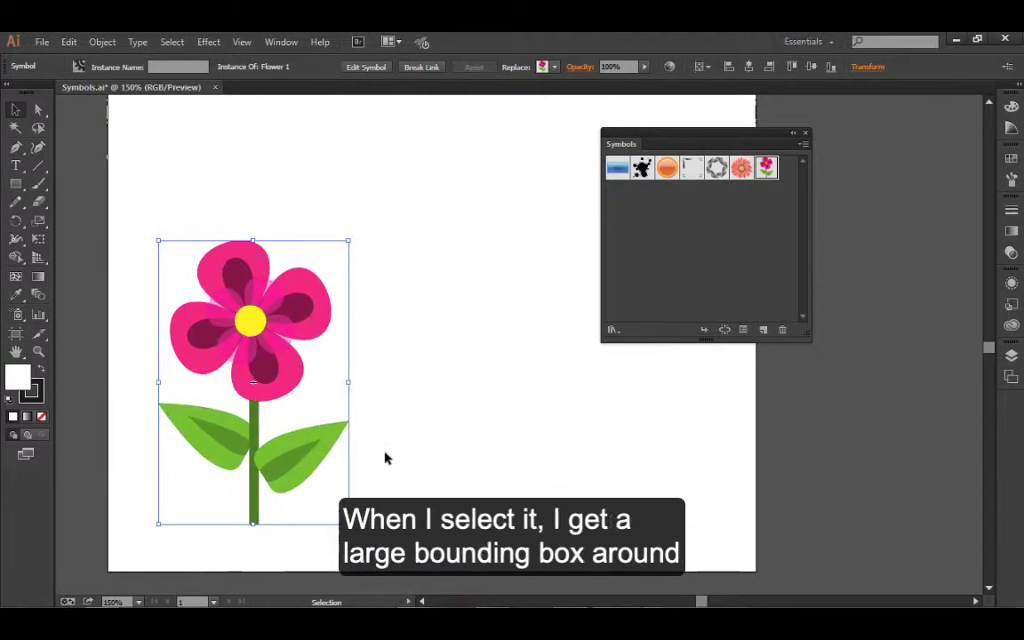
Move the Flower 1 instance slightly toward the artboard's lower-left corner and deselect it
left_click(445, 455)
left_click(299, 384)
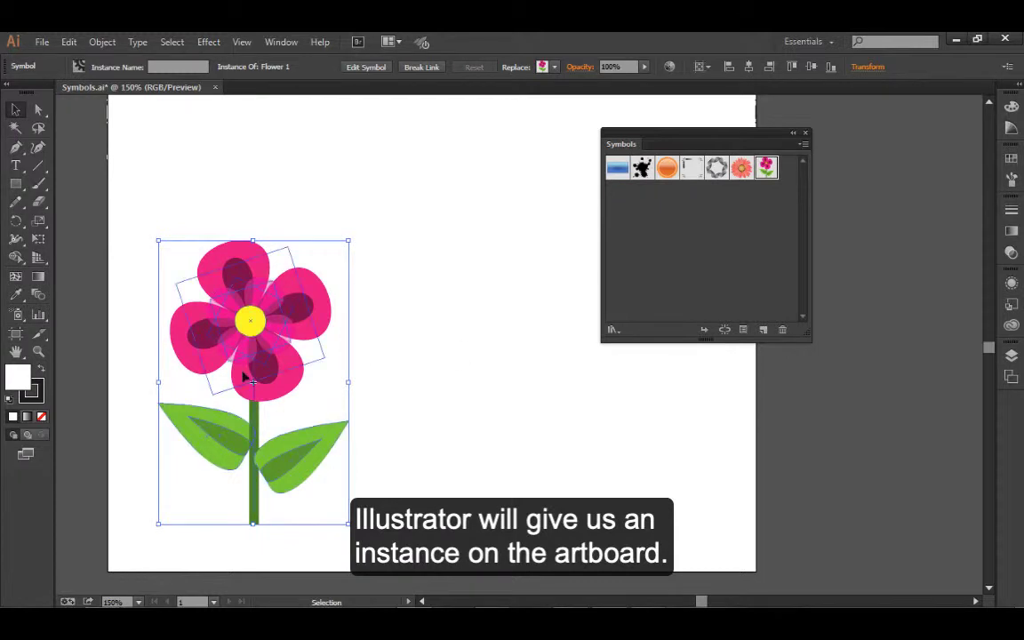
left_click_drag(265, 393, 231, 404)
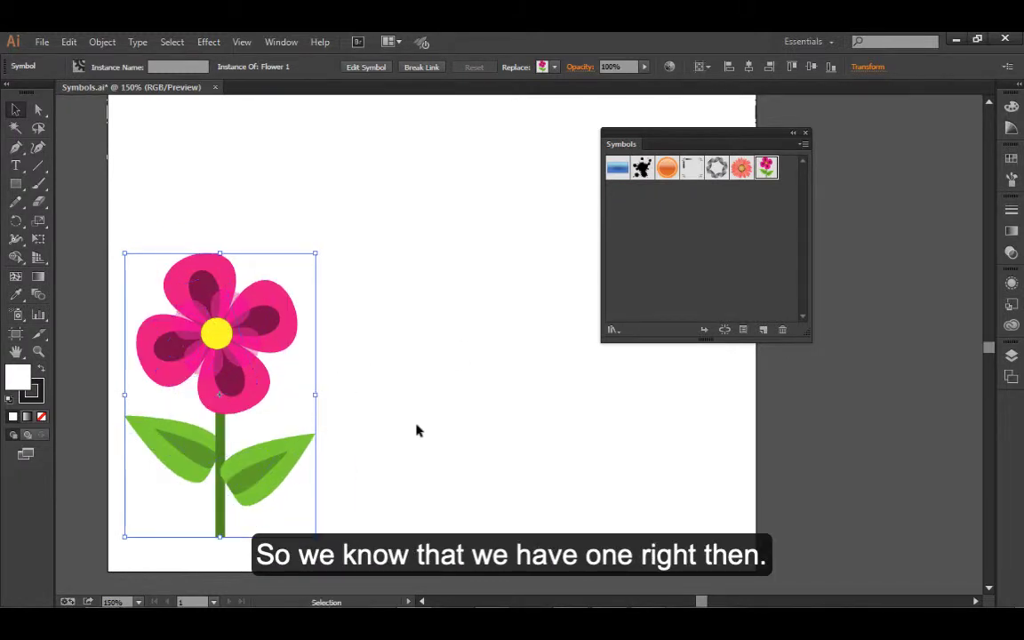
left_click(423, 426)
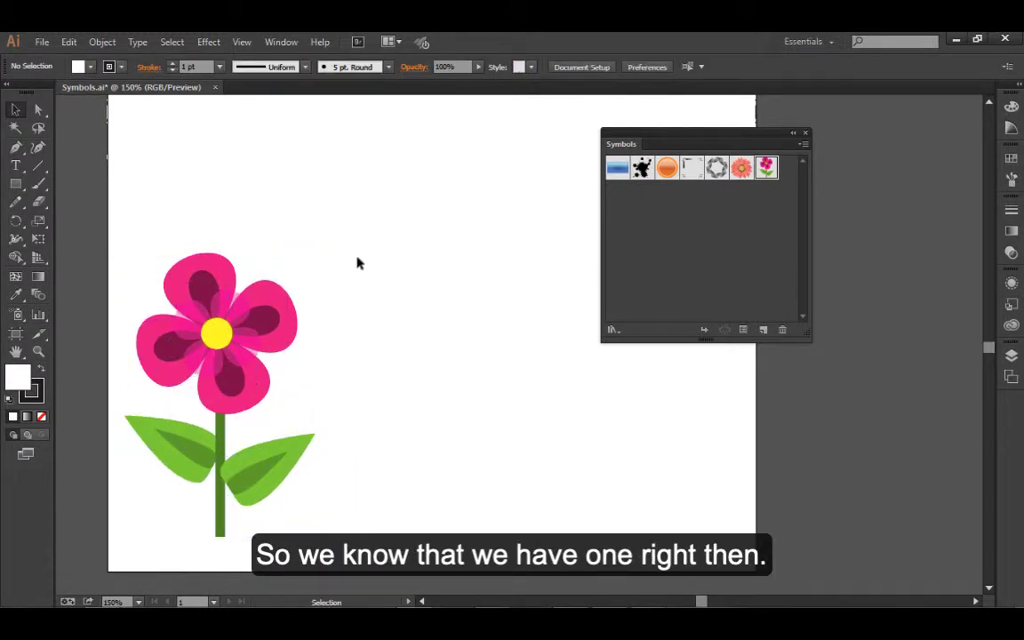
Delete the flower instance from the artboard and place a new Flower 1 symbol instance near the artboard's lower-left corner
left_click(231, 342)
key("Delete")
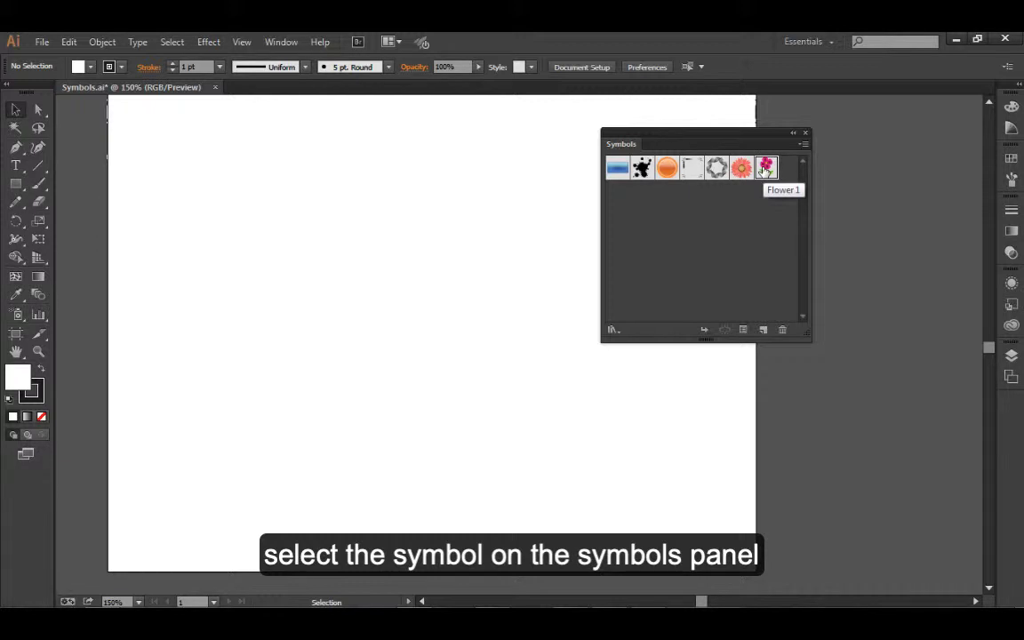
left_click_drag(766, 169, 256, 394)
left_click_drag(256, 302, 258, 301)
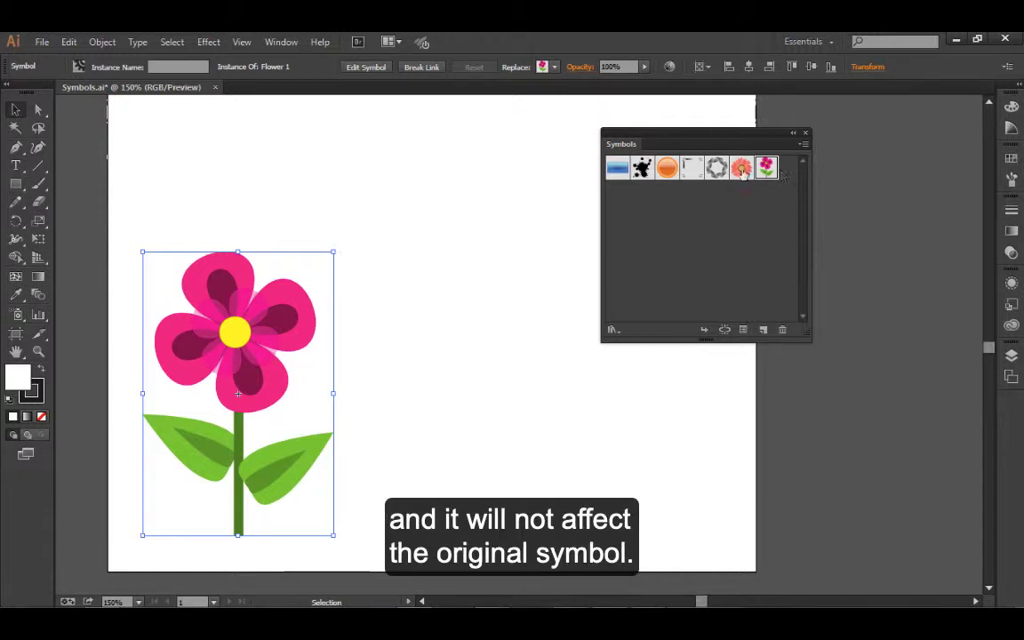
left_click_drag(264, 393, 246, 406)
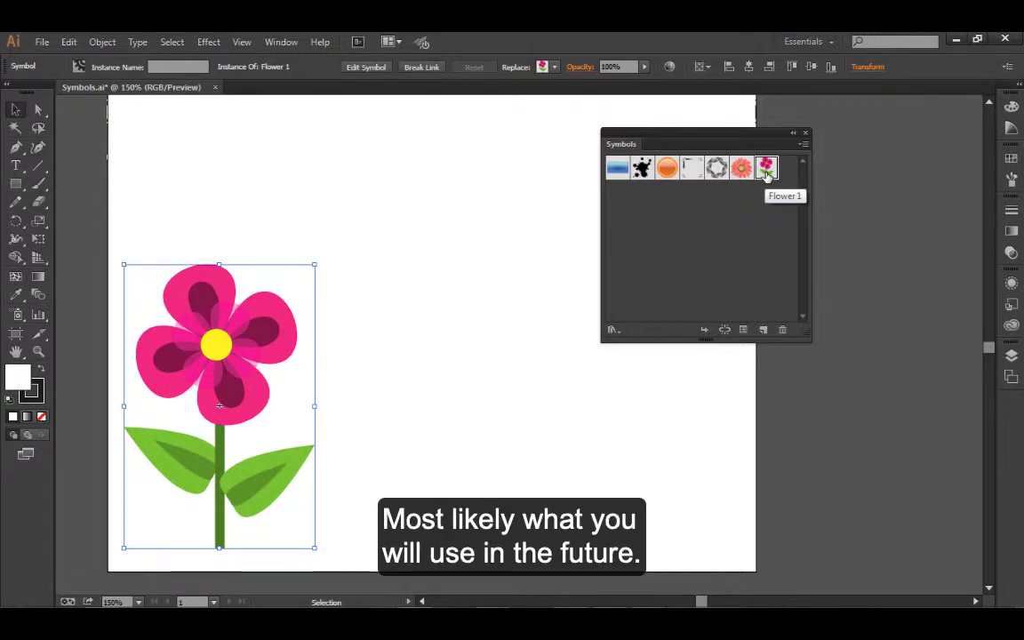
left_click(374, 349)
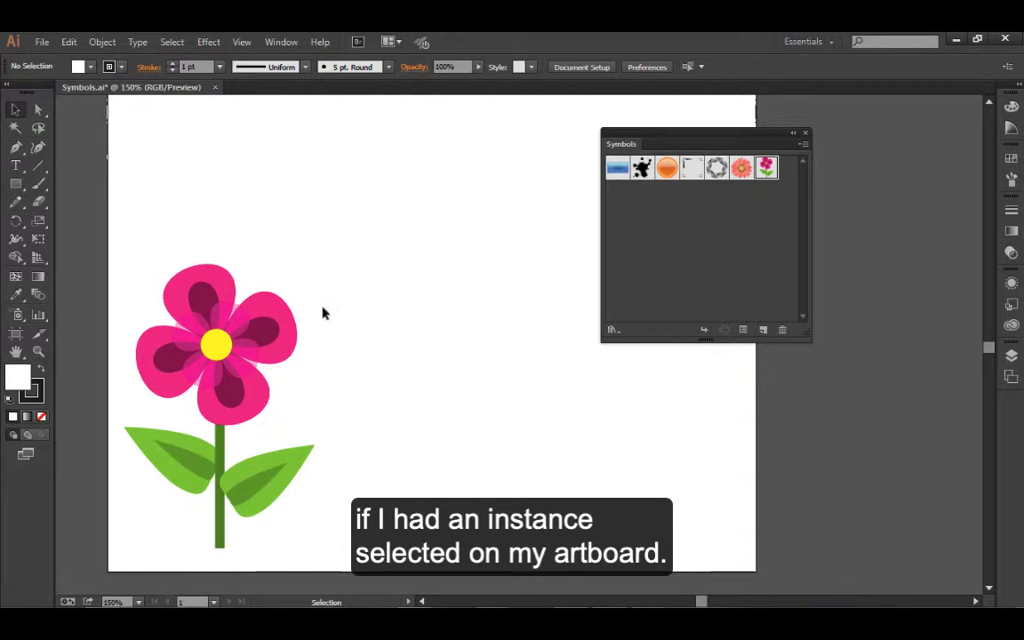
Review the Symbol Options of the Flower 1 instance without changing them, then deselect the instance
left_click(294, 344)
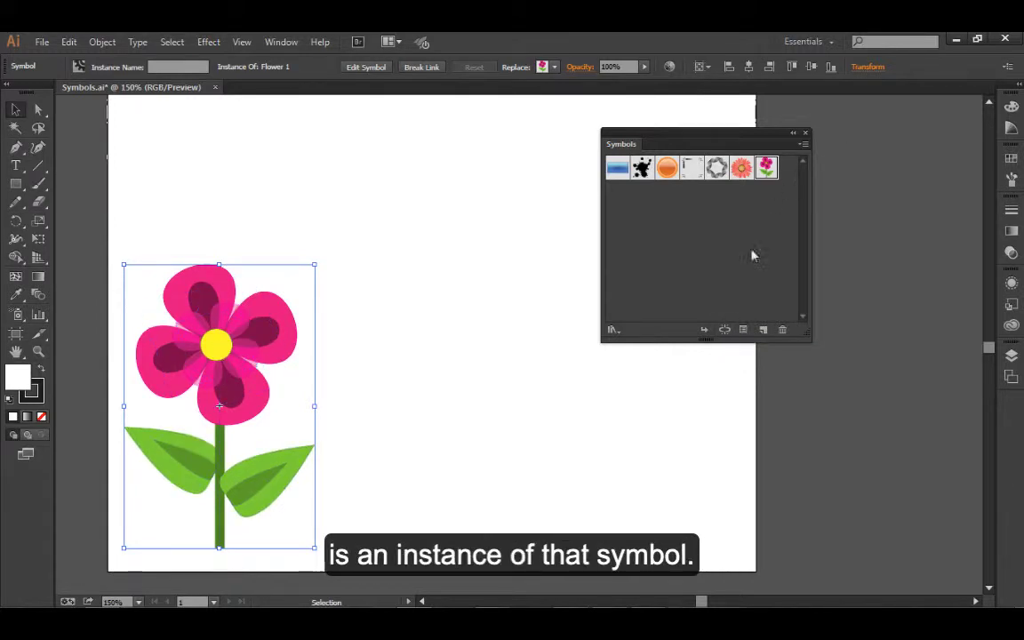
left_click(744, 331)
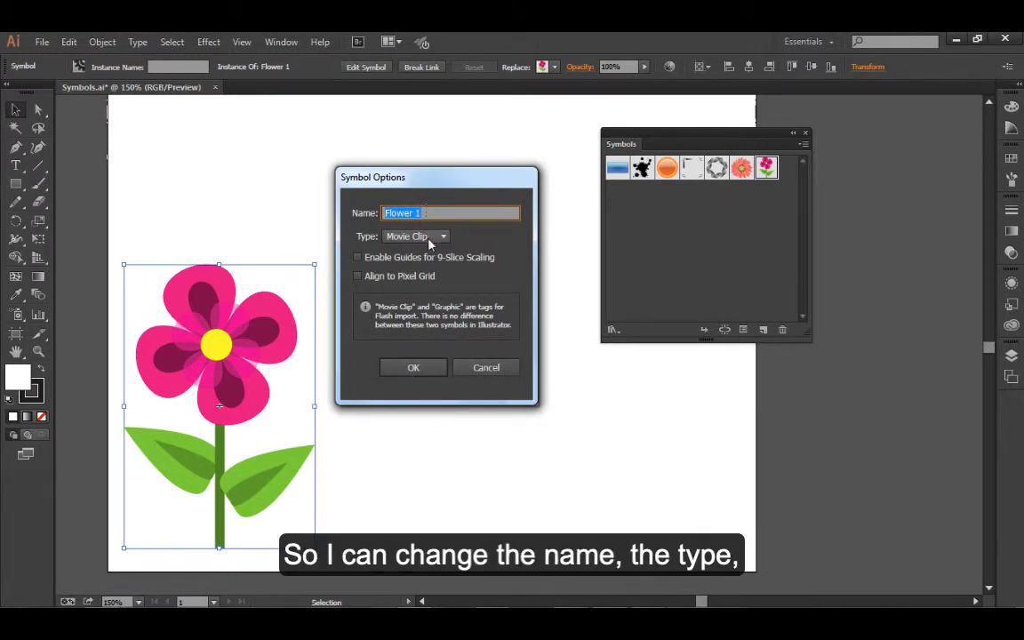
left_click(486, 368)
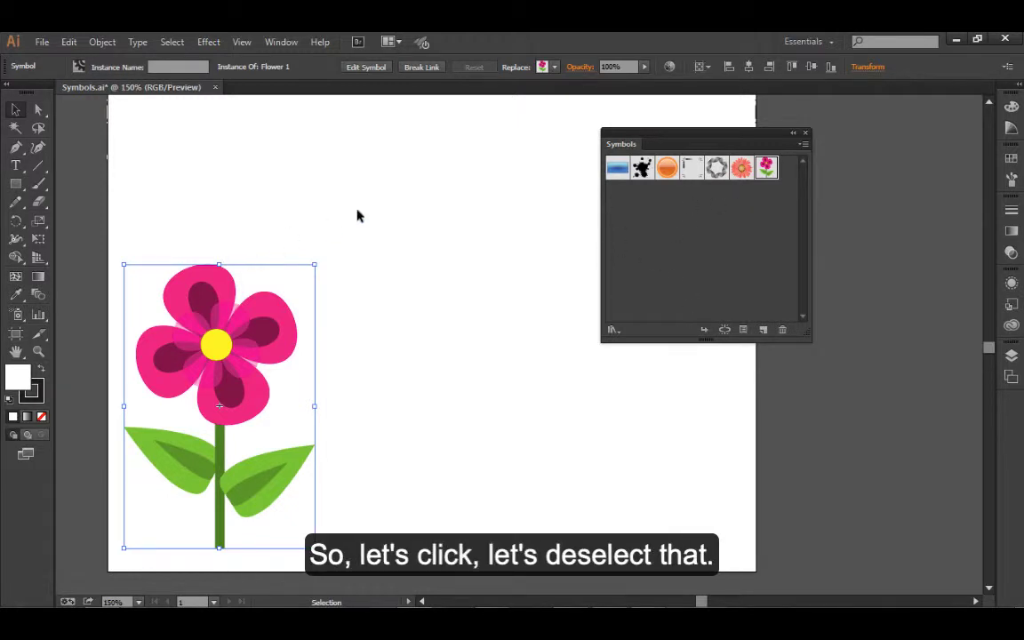
left_click(341, 240)
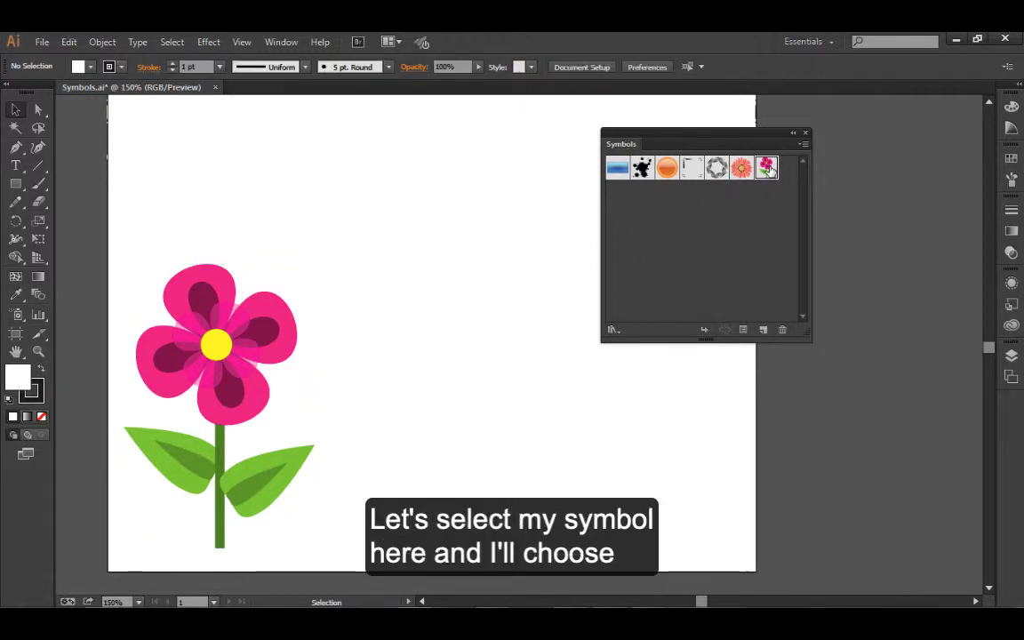
Place a second Flower 1 symbol instance and position it just right of the first flower
left_click(704, 333)
left_click_drag(535, 362, 408, 402)
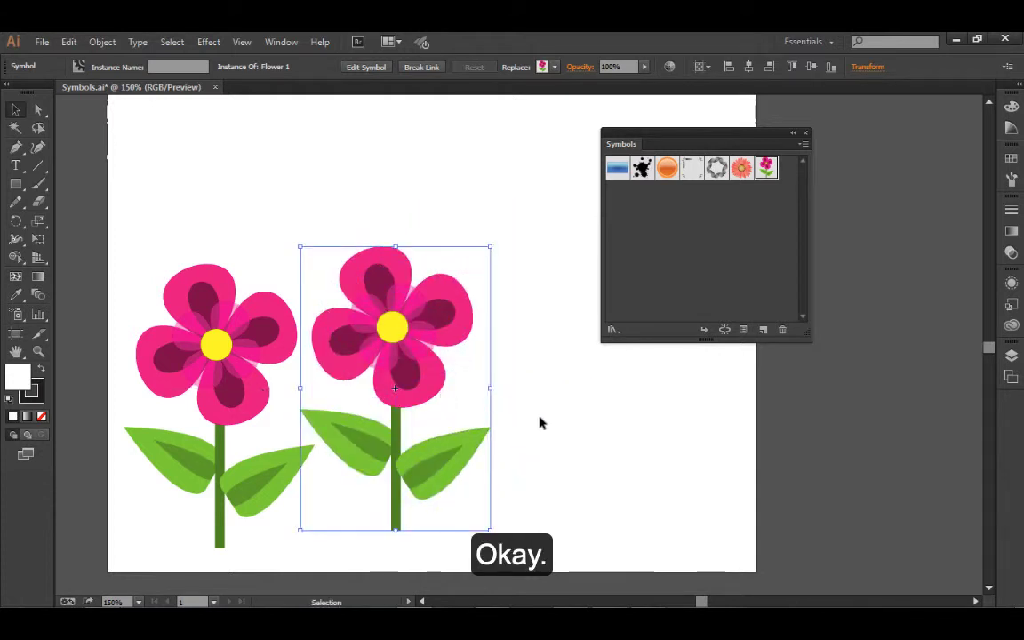
left_click(601, 463)
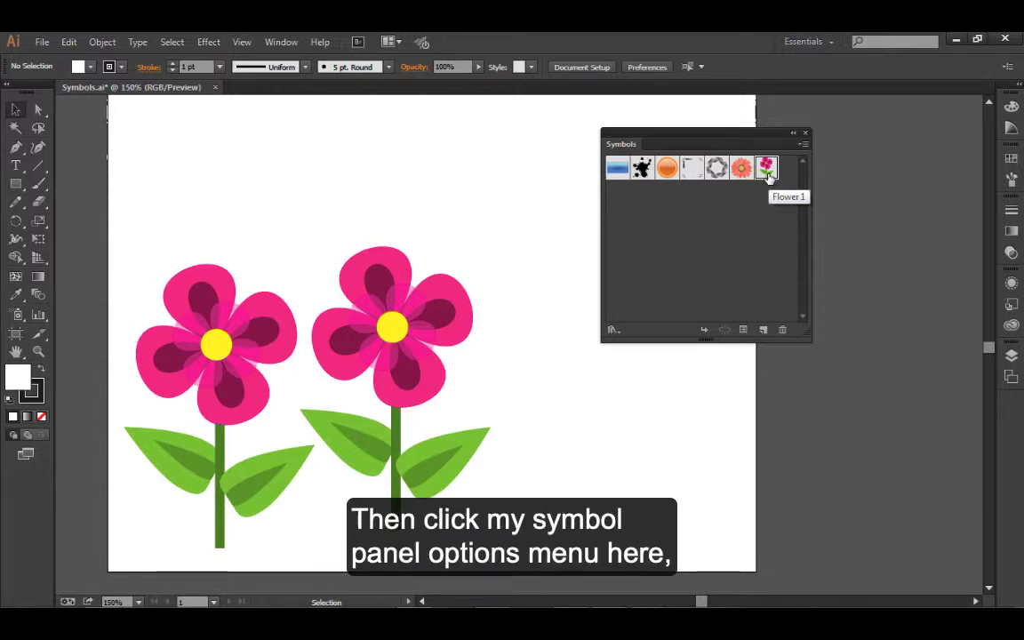
Place a third Flower 1 symbol instance and position it right of the second flower, completing a row
left_click(803, 144)
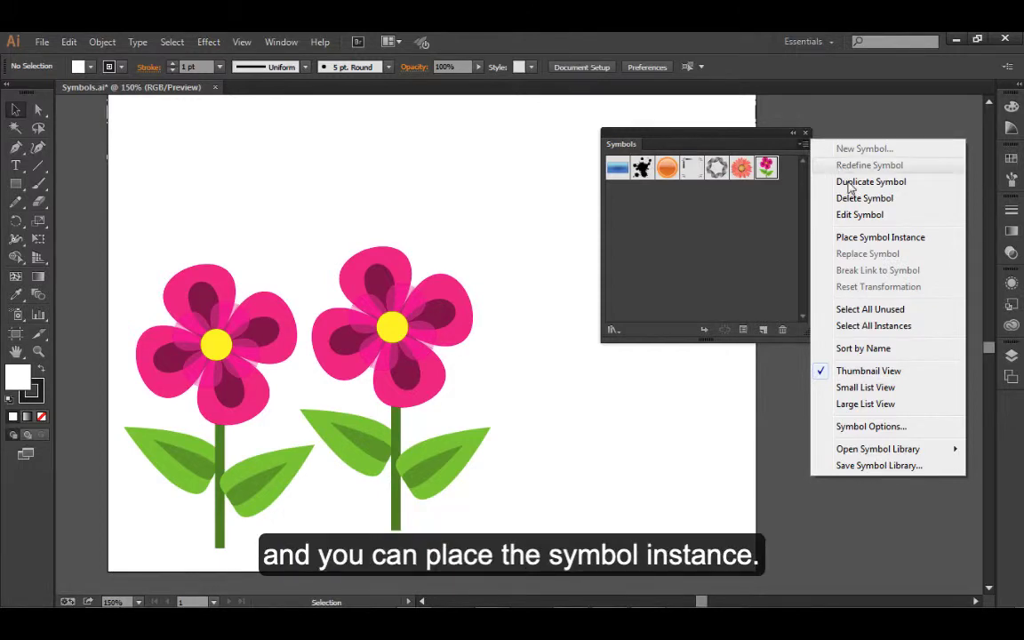
left_click(855, 238)
left_click_drag(560, 342, 611, 391)
left_click(684, 391)
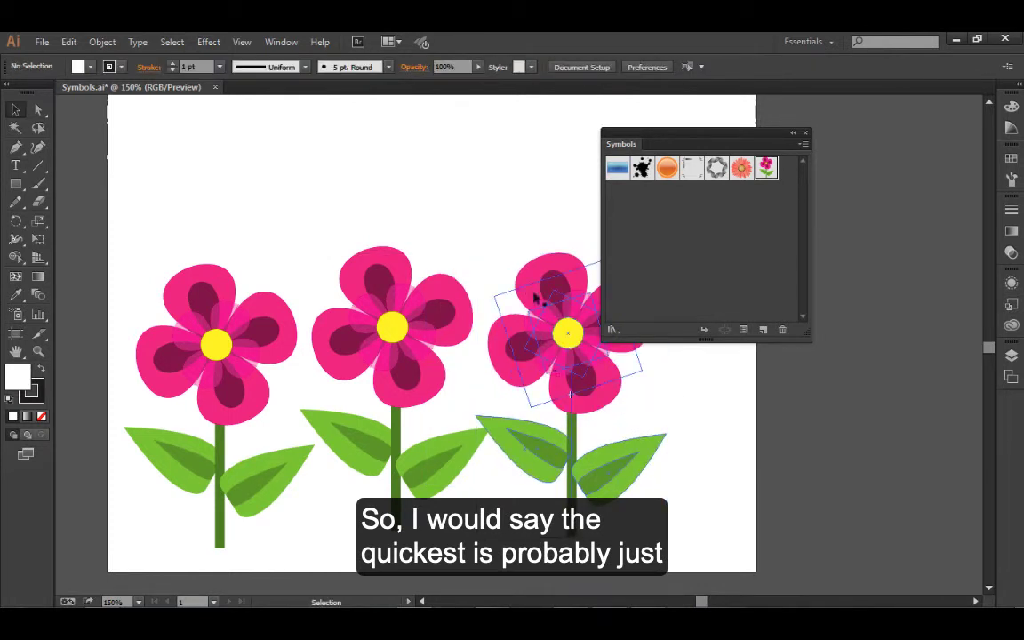
left_click(768, 169)
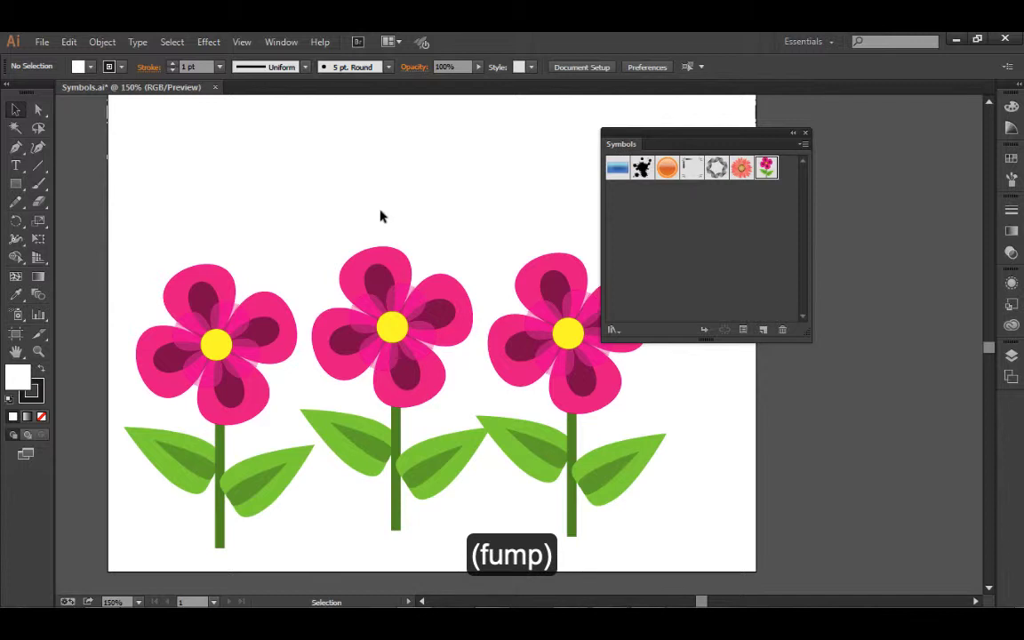
mouse_move(1004, 610)
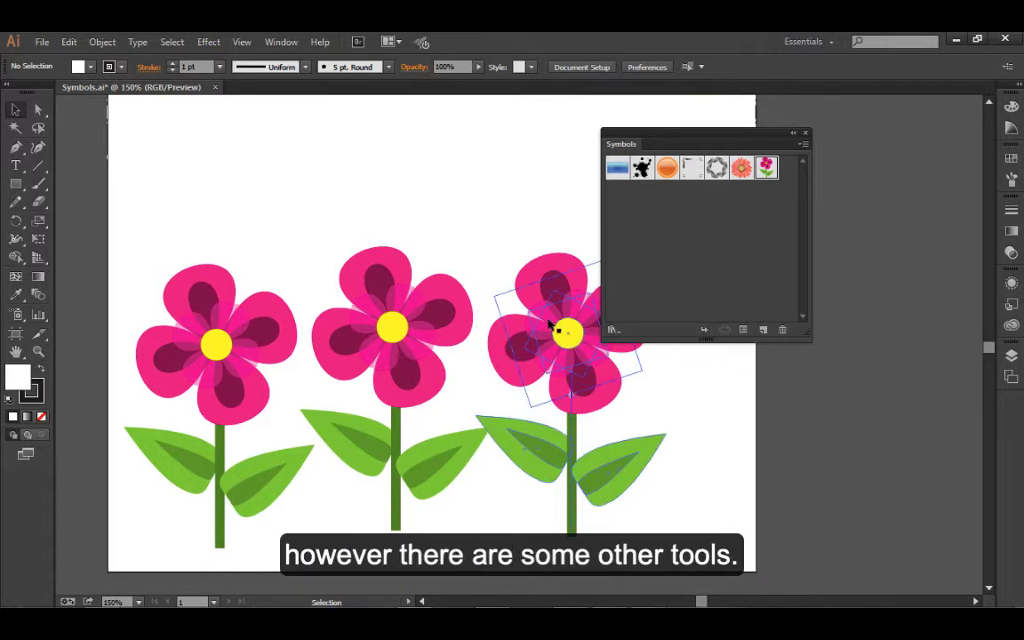
left_click(21, 318)
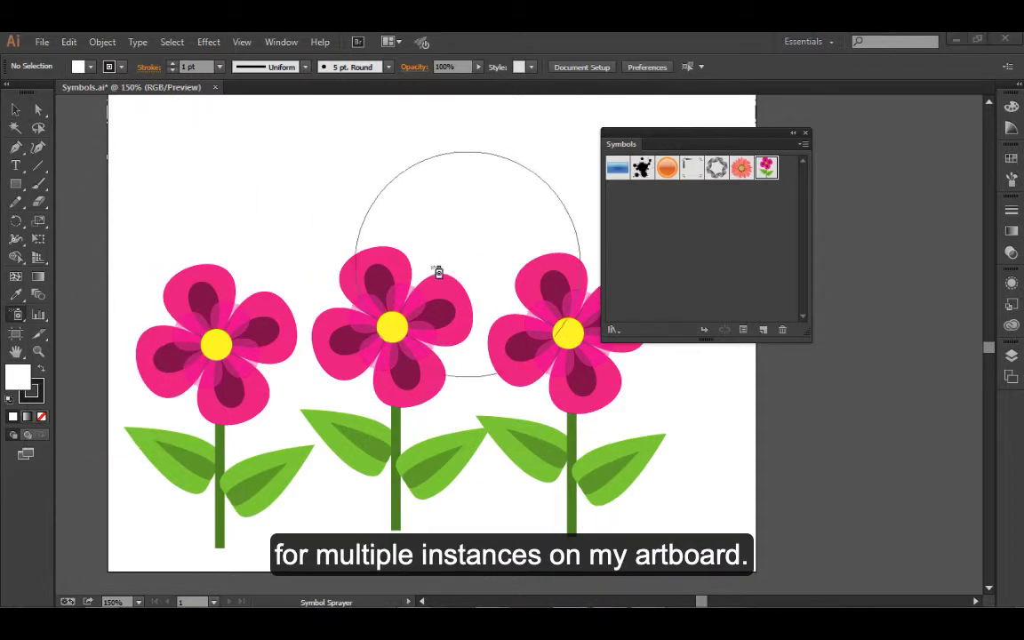
left_click(18, 107)
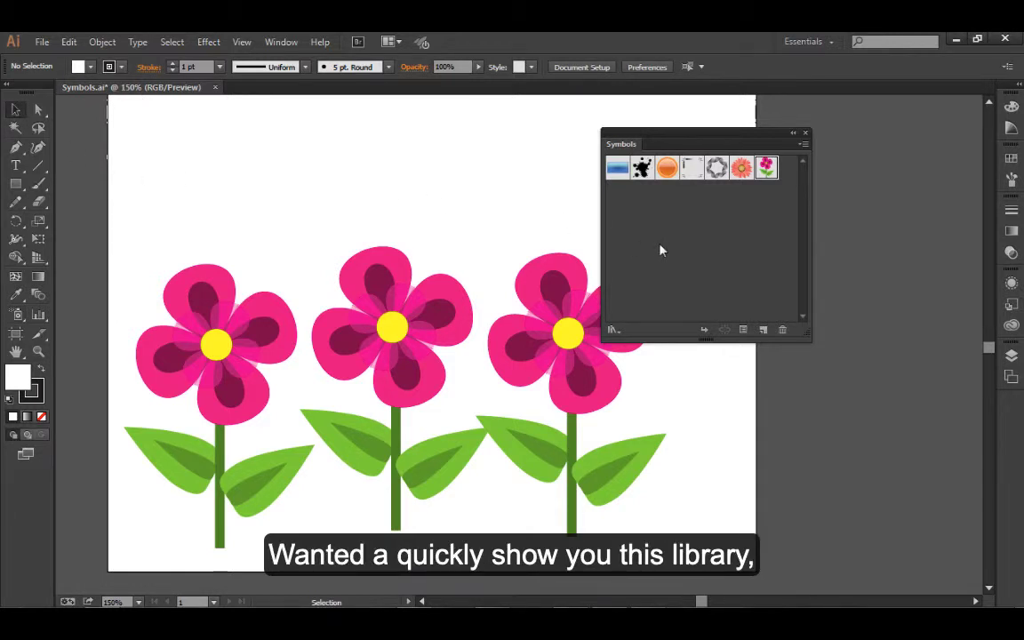
Open the Charts symbol library and move its floating panel over the artboard's upper-left area
left_click(612, 330)
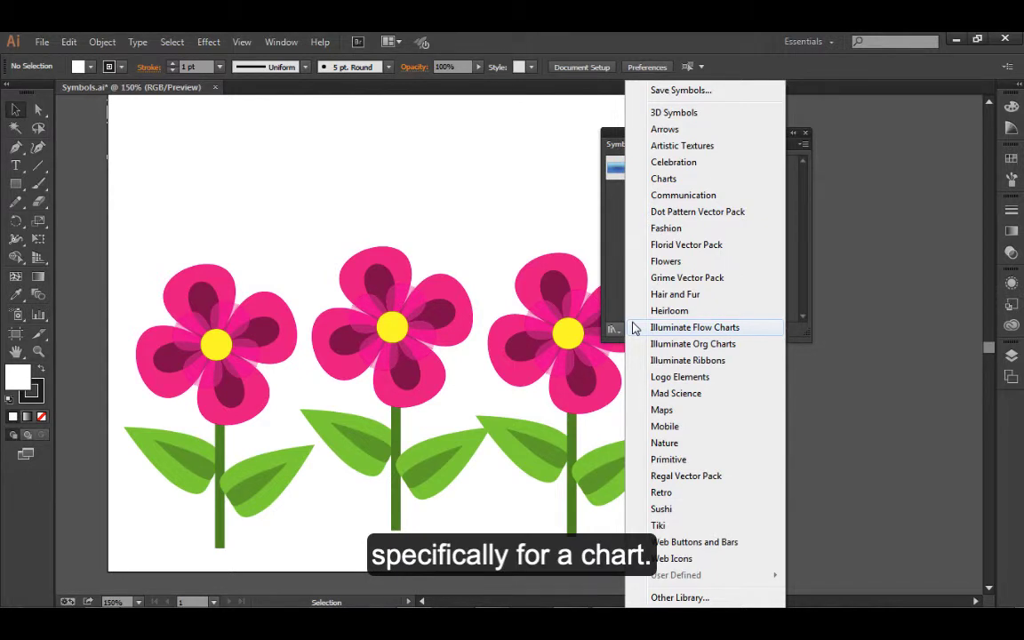
left_click(657, 181)
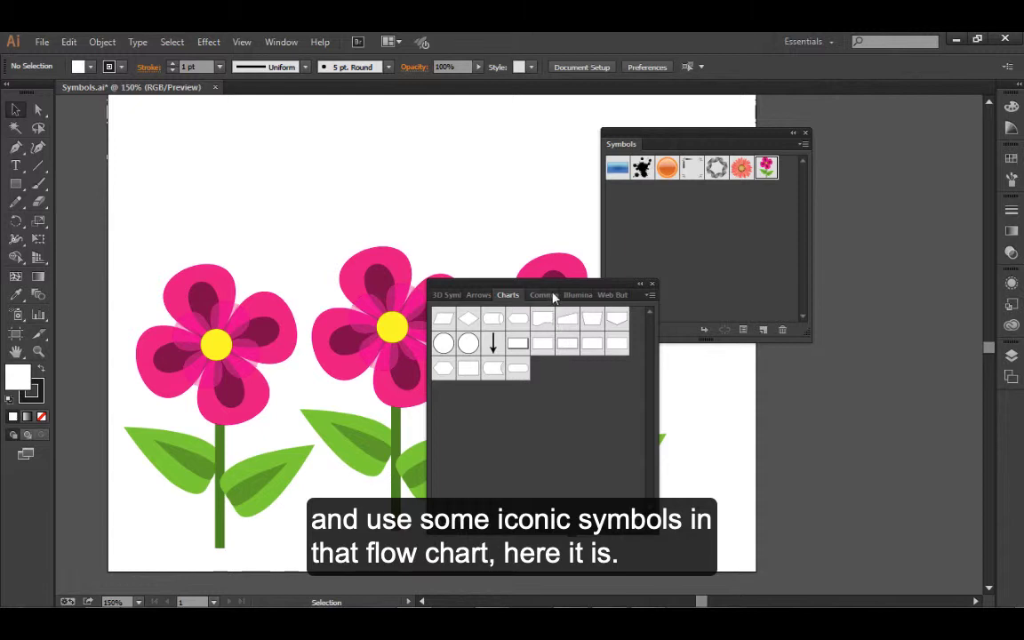
left_click_drag(565, 288, 306, 153)
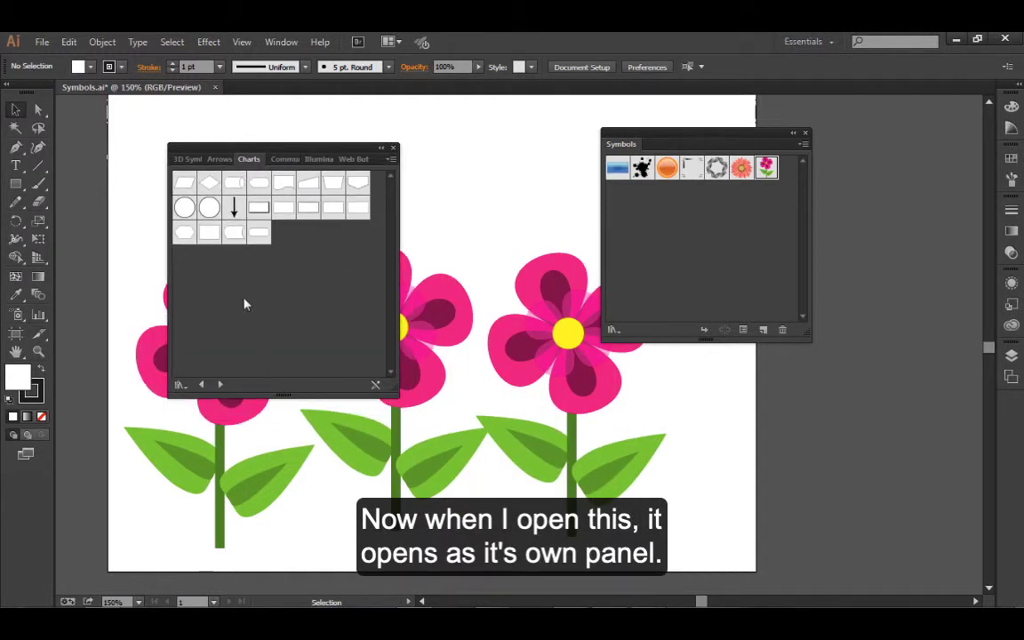
Add the red check mark from the 3D Symbols library to the document's symbols
left_click(224, 162)
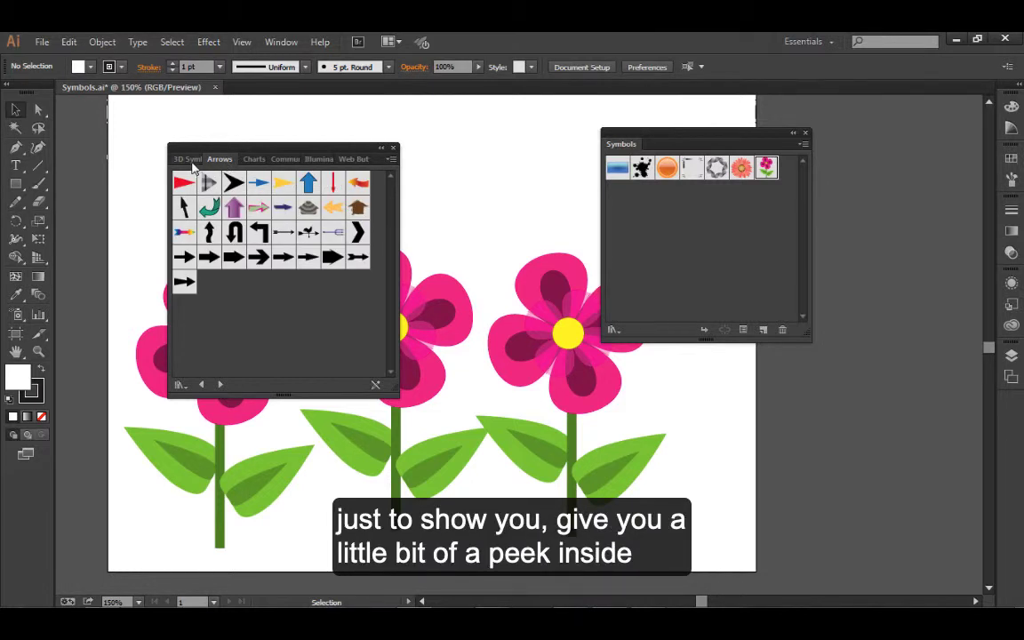
left_click(191, 160)
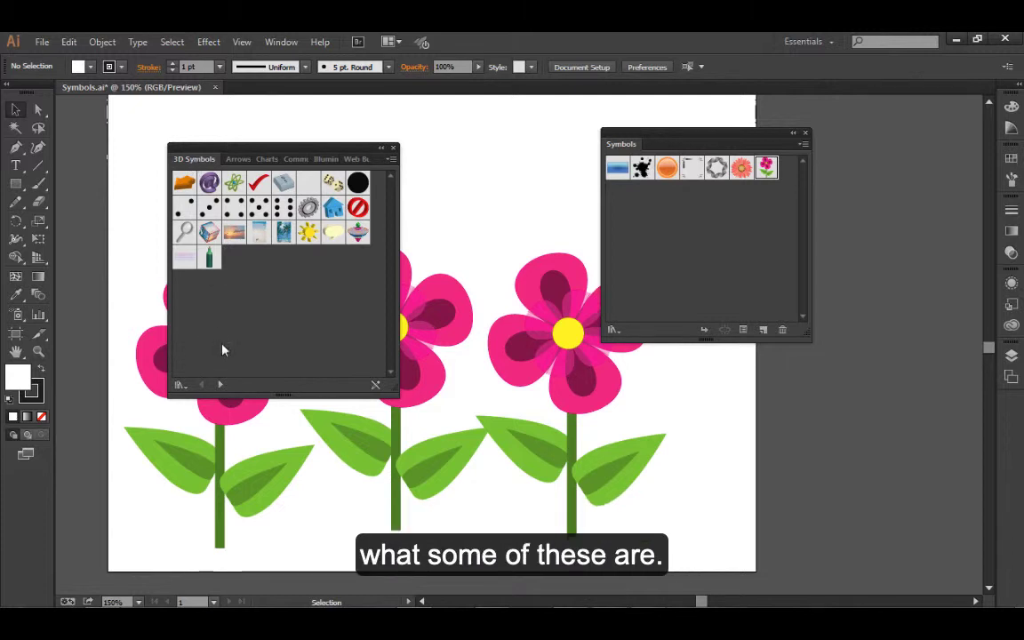
left_click(258, 183)
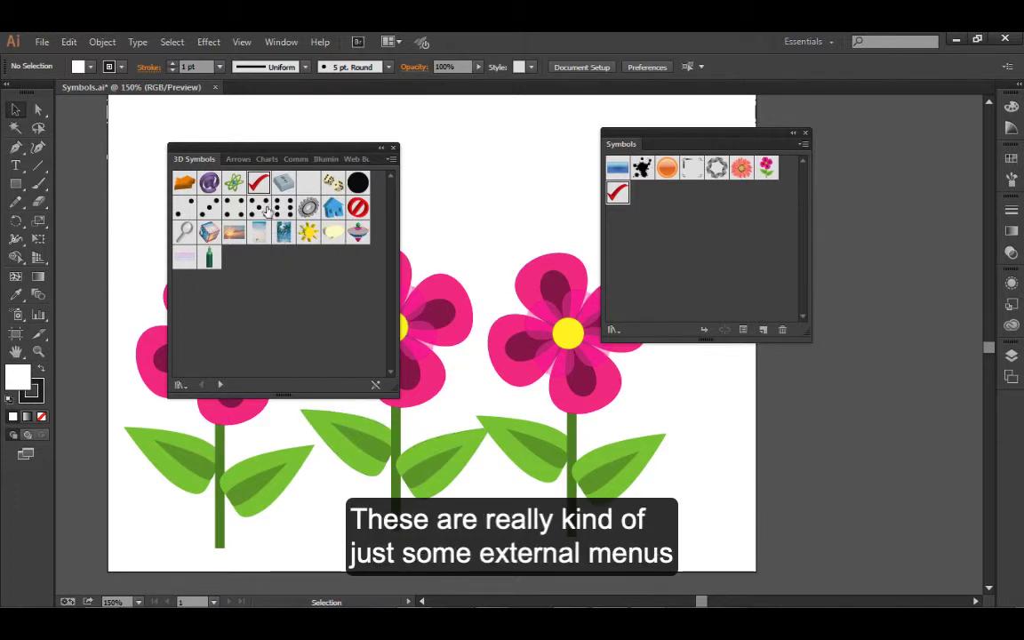
Add the blue triangle, house, man and woman symbols from the Illuminate Flow Charts library to the document's symbols
left_click(238, 160)
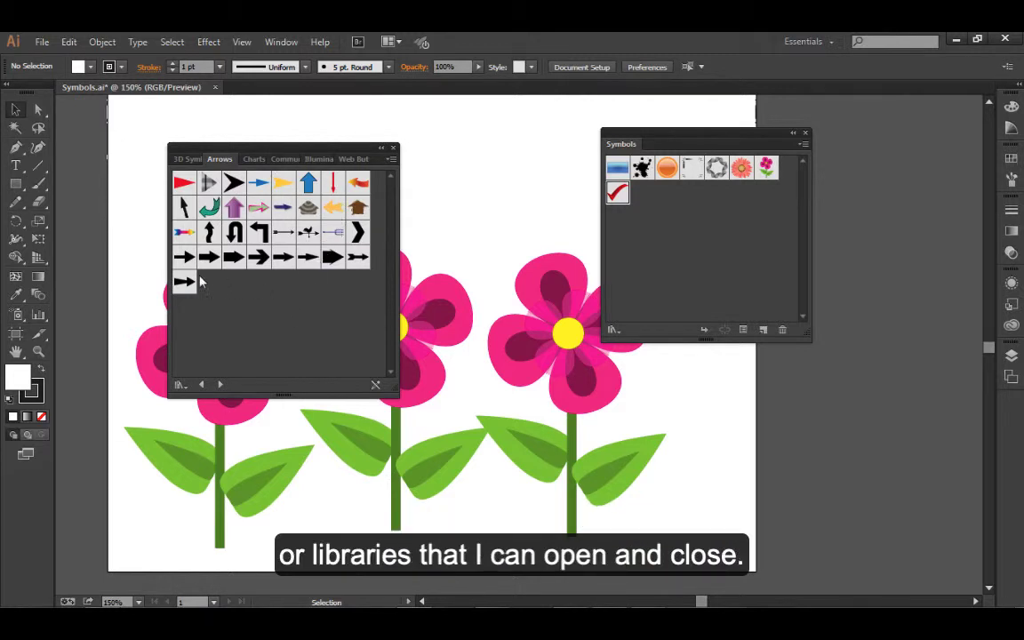
left_click(249, 159)
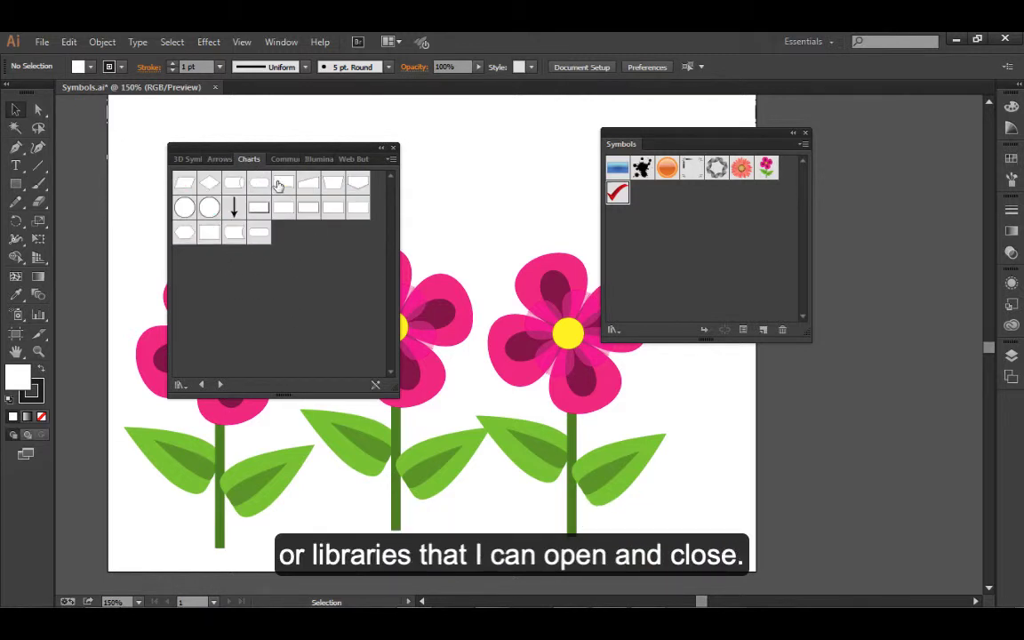
left_click(284, 159)
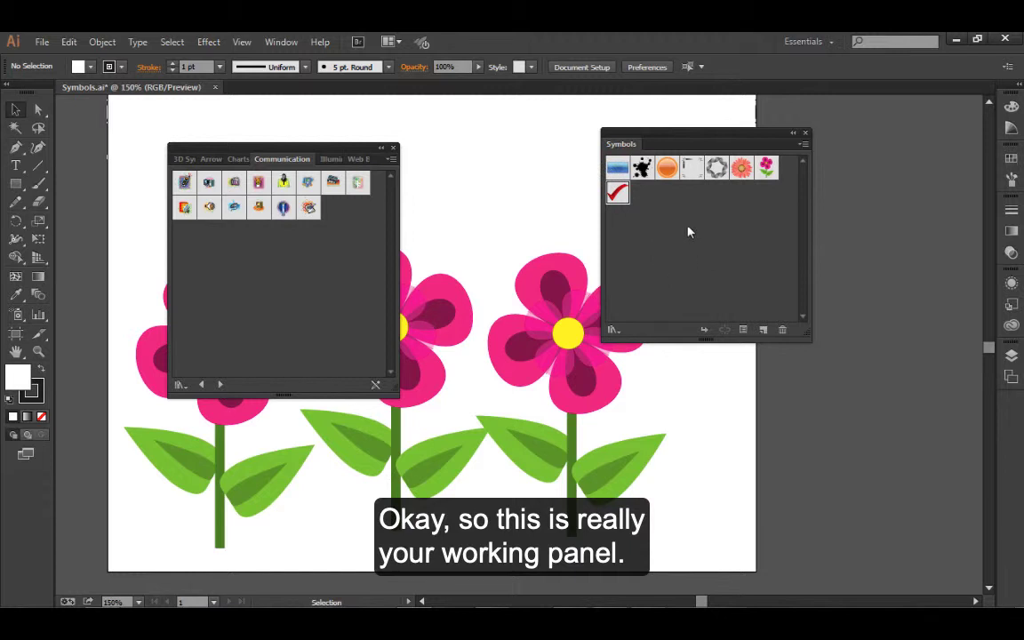
left_click(331, 159)
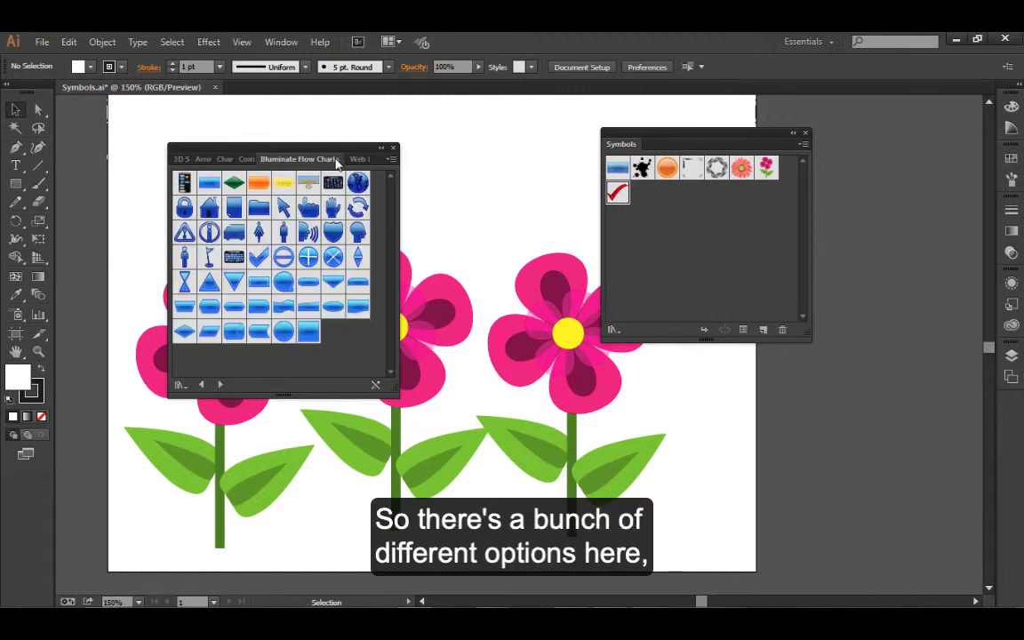
left_click(209, 286)
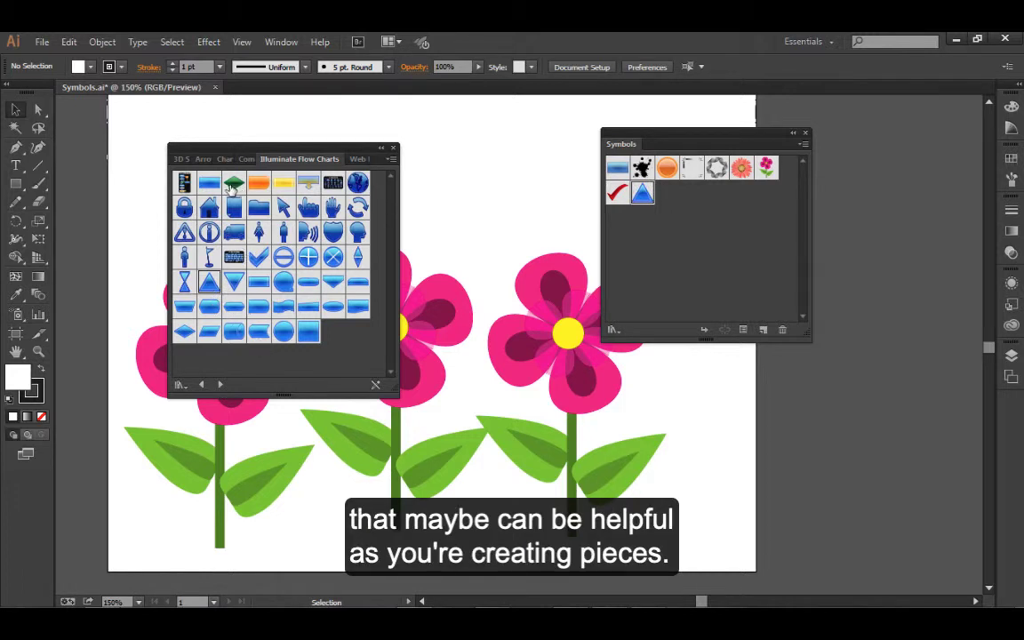
left_click(209, 207)
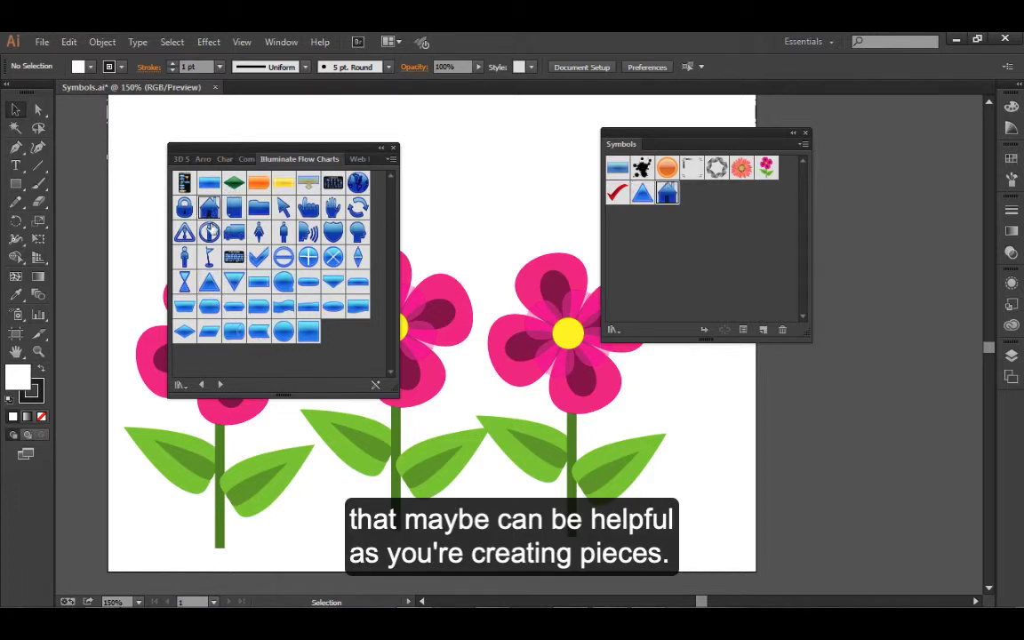
left_click(285, 231)
left_click(258, 232)
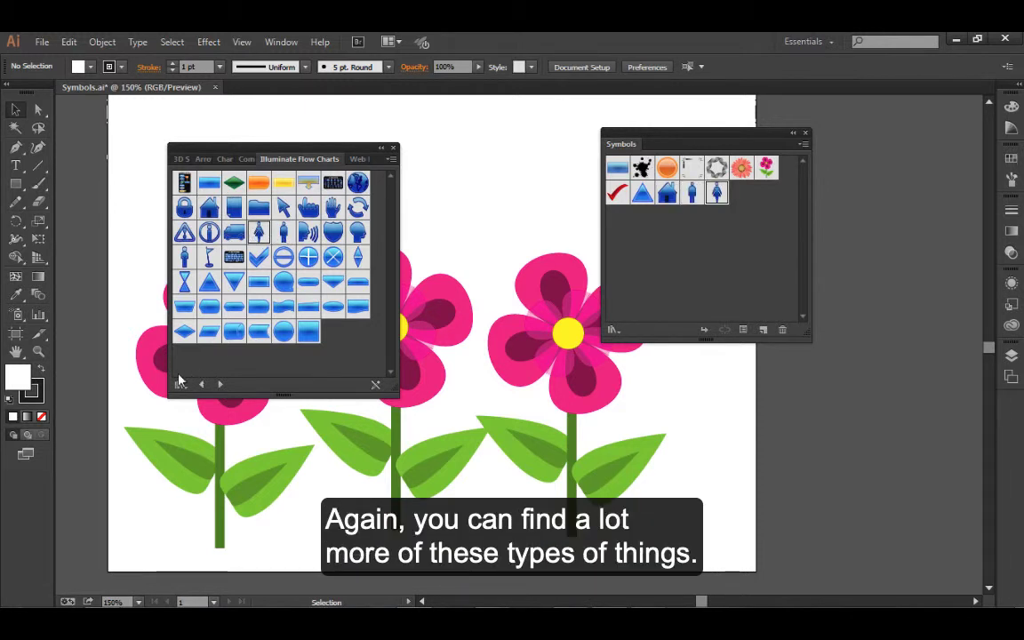
Show the Web Buttons and Bars library in an enlarged panel and add its square orange right-arrow button to the document's symbols
left_click(357, 159)
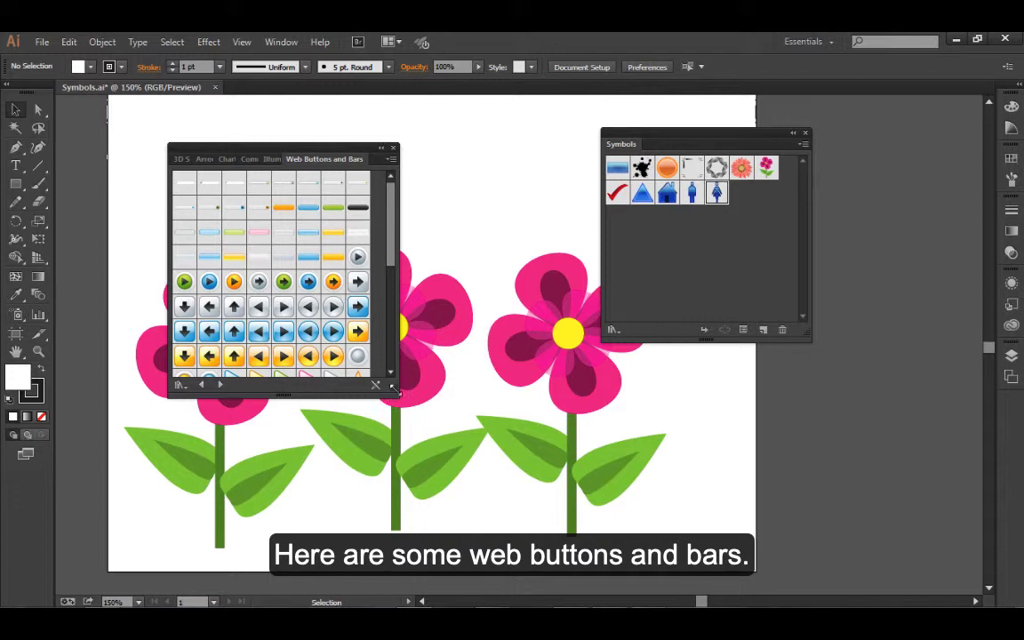
left_click_drag(394, 388, 438, 488)
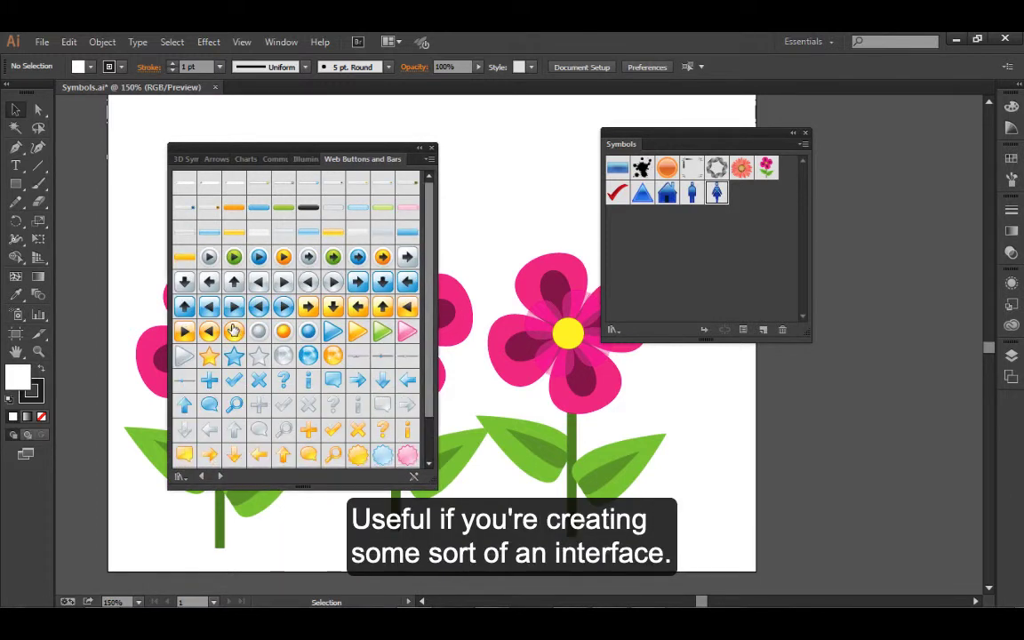
left_click(184, 331)
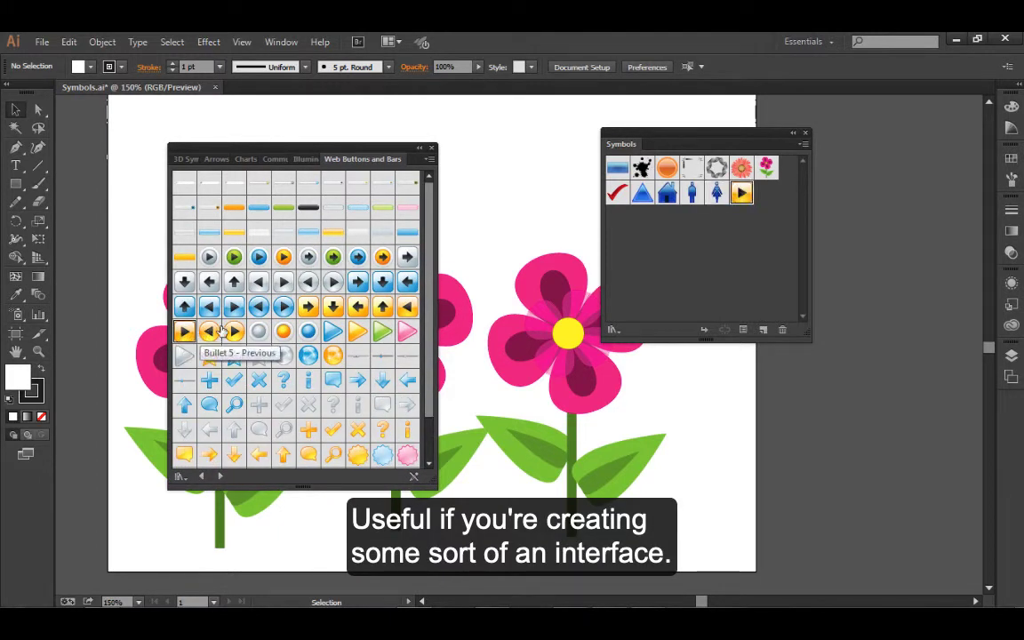
Add the square orange down-arrow and round blue right-arrow buttons to the document's symbols and close the symbol library
left_click(333, 307)
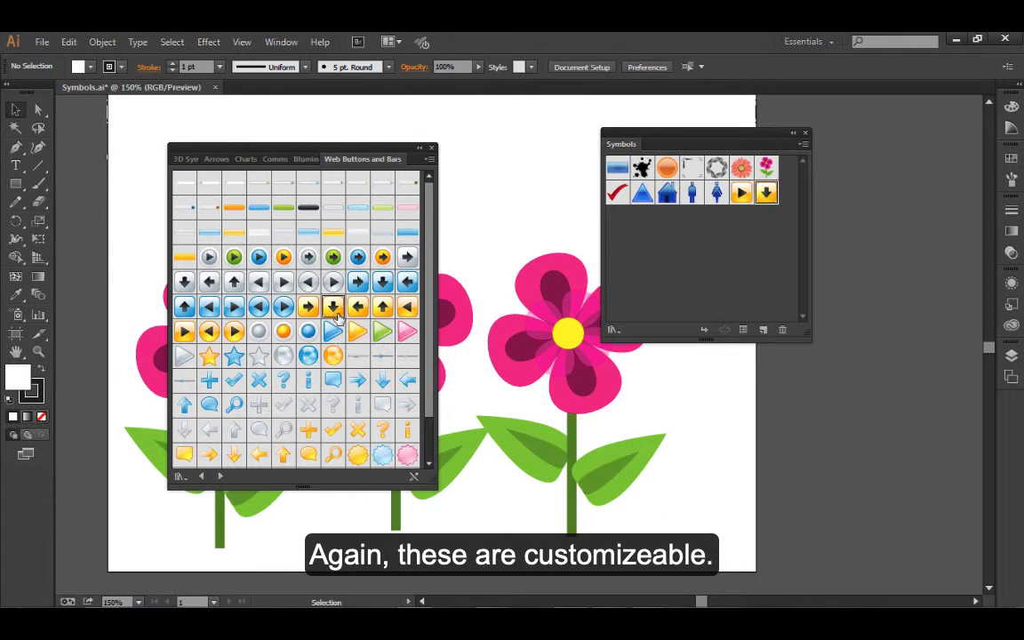
left_click(357, 257)
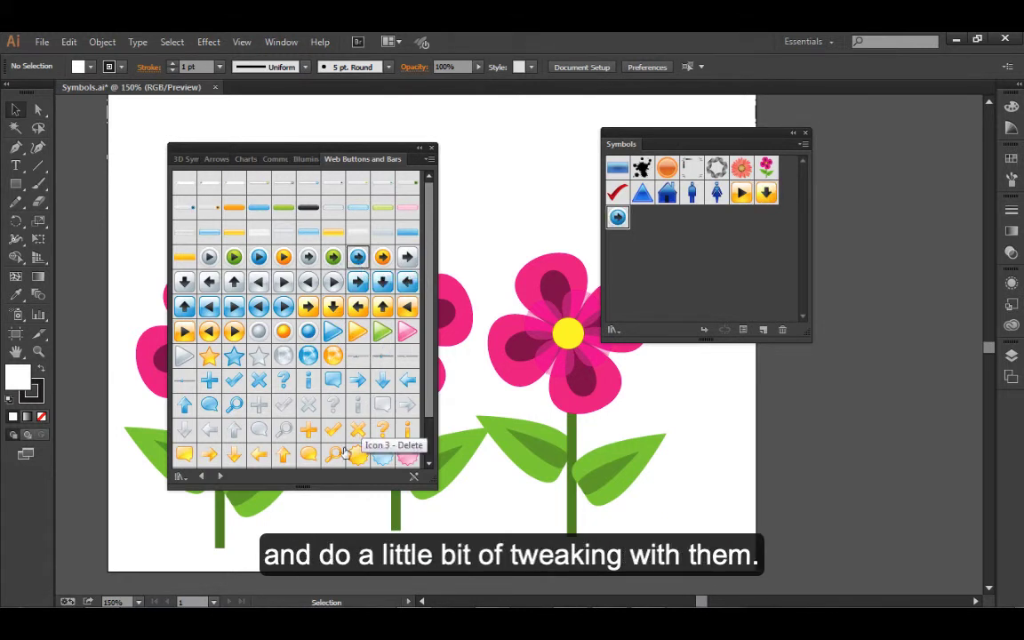
left_click(433, 149)
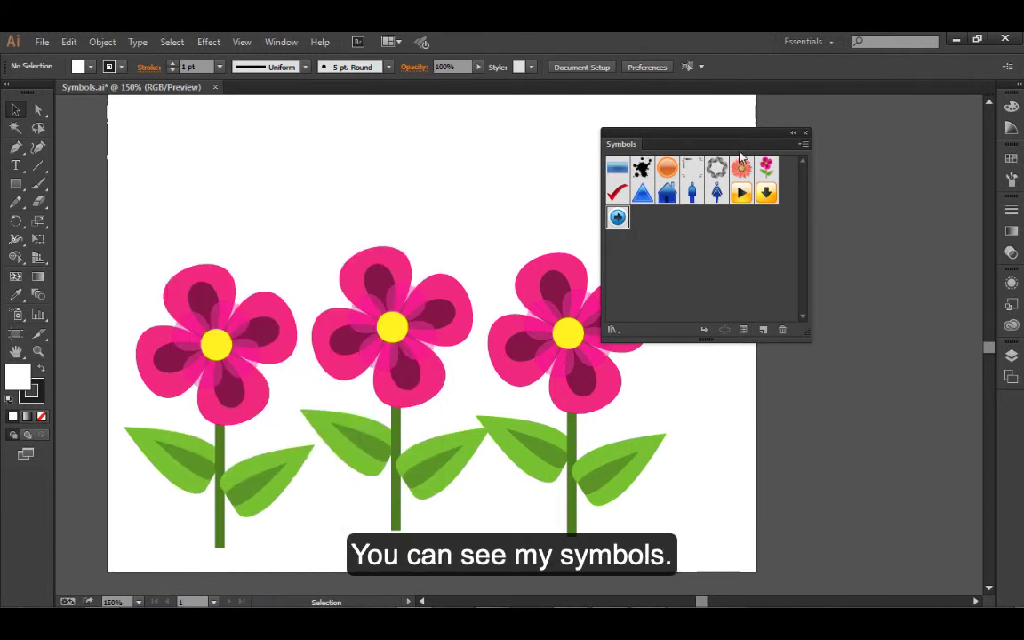
Move the Symbols panel off the flowers, place an instance of the square orange right-arrow button, and position it above the middle flower
left_click_drag(766, 140, 840, 154)
left_click(814, 207)
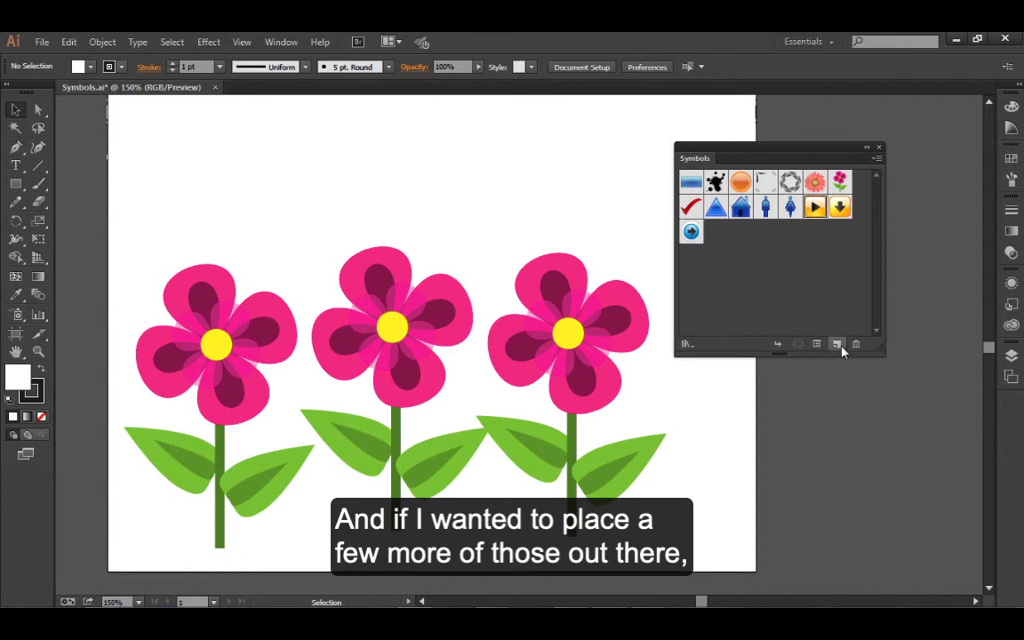
left_click(776, 349)
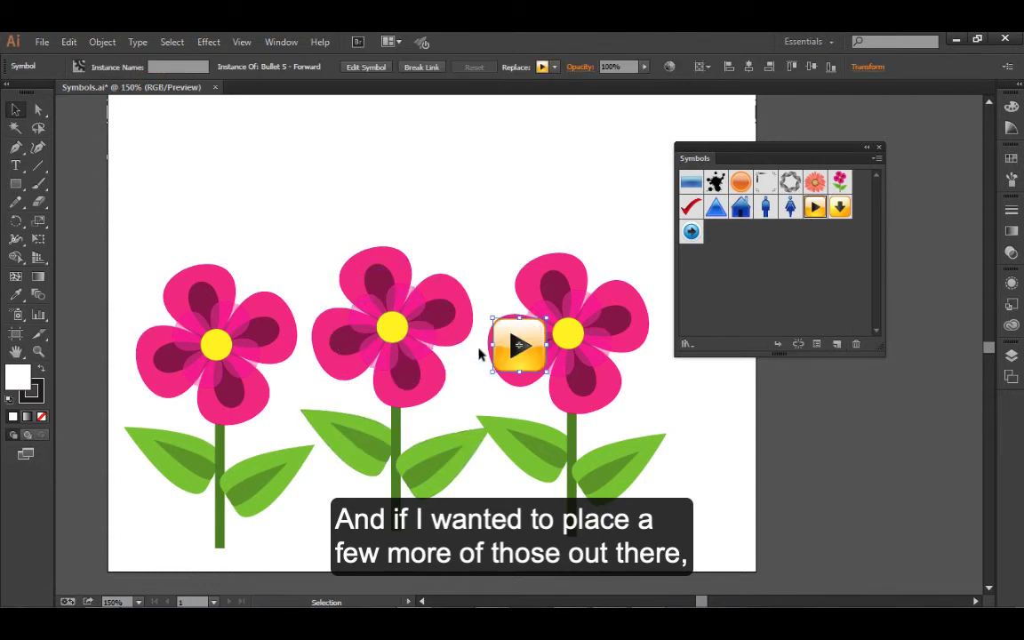
left_click_drag(530, 363, 442, 193)
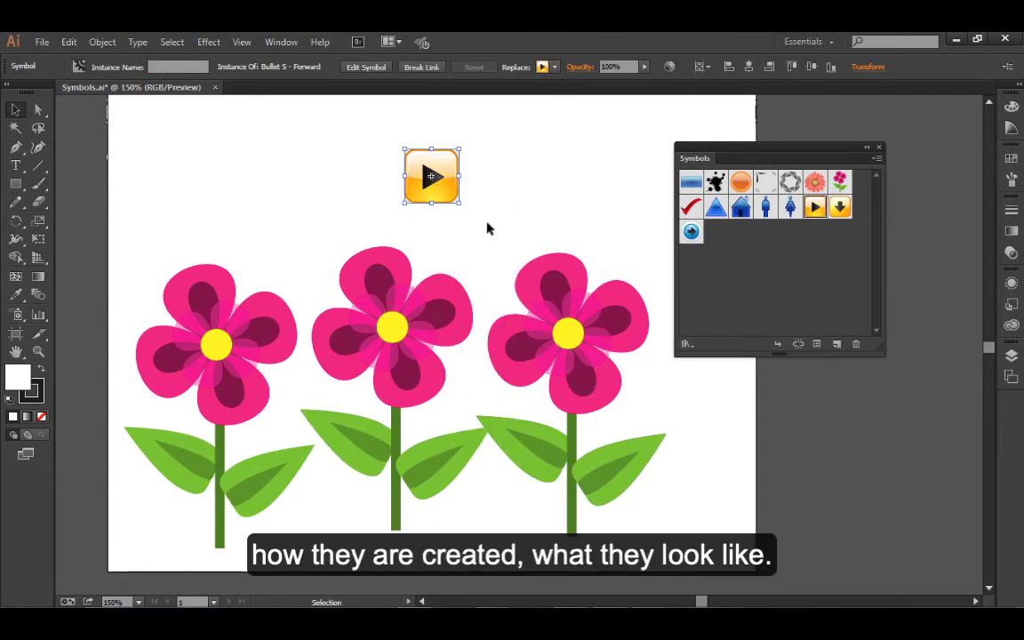
Place a red check mark symbol instance beside the orange arrow button above the flowers and leave it deselected
left_click(578, 356)
left_click_drag(690, 207, 527, 174)
left_click(628, 242)
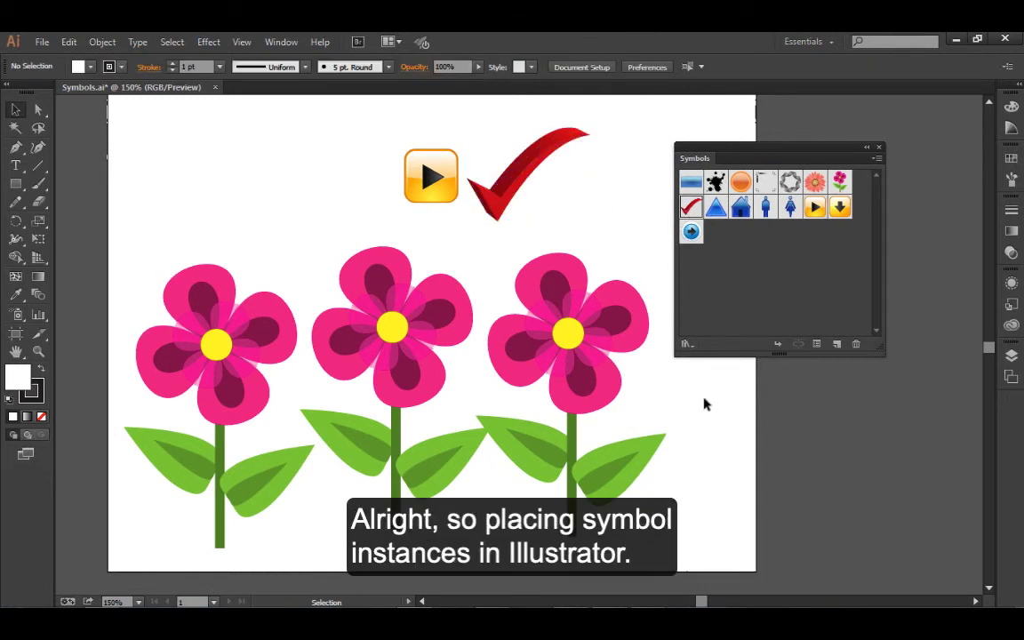